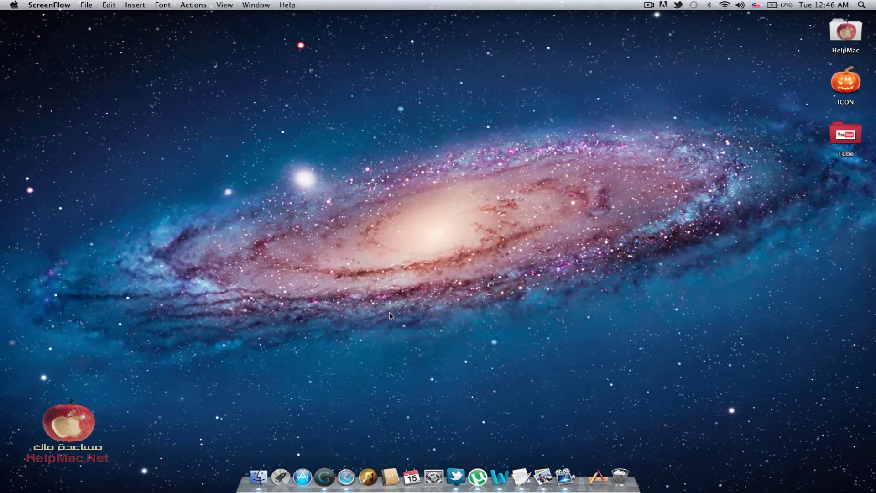
- Search the App Store for "resizeIt"
left_click(302, 476)
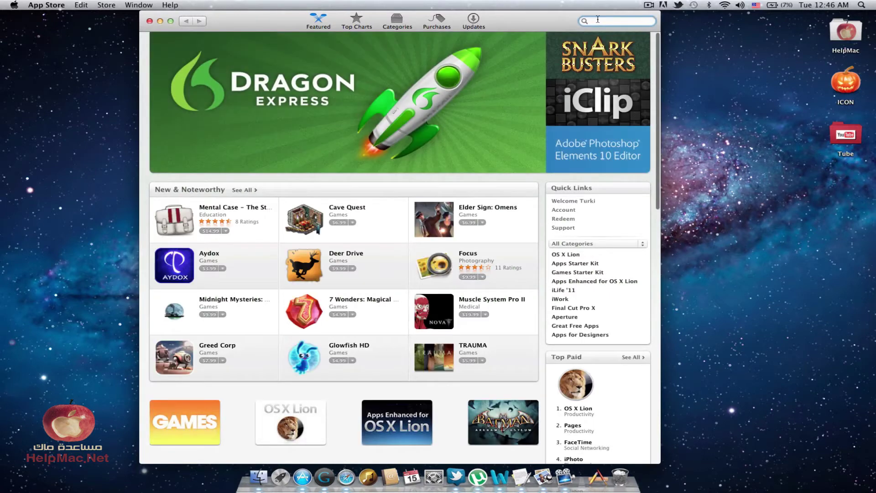
left_click(598, 20)
type("resizeIt")
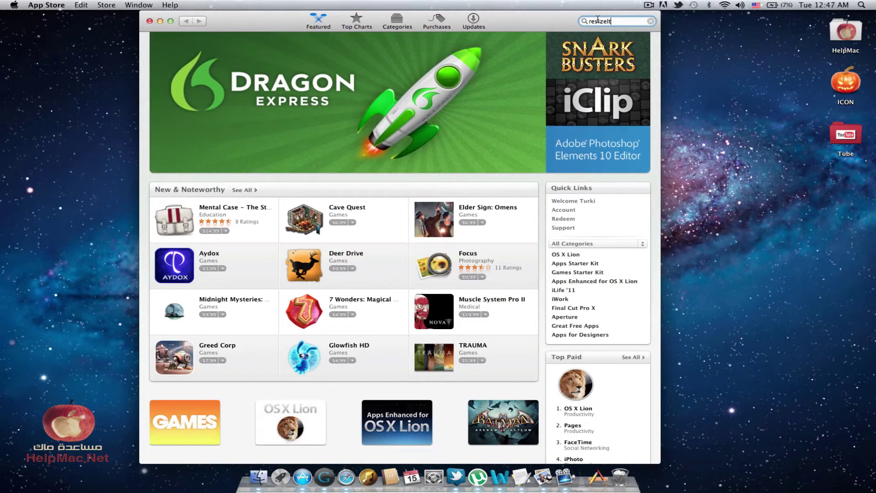
key("Return")
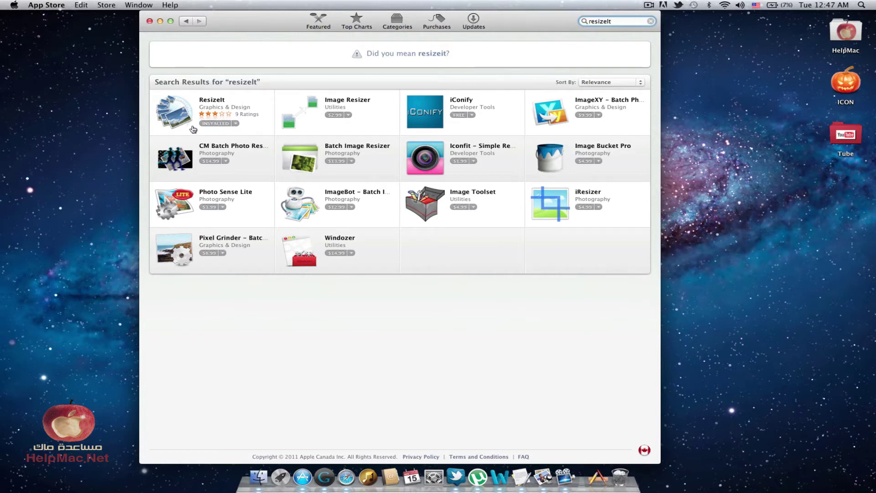
- Examine the ResizeIt product page from the search results and close the App Store window
left_click(236, 124)
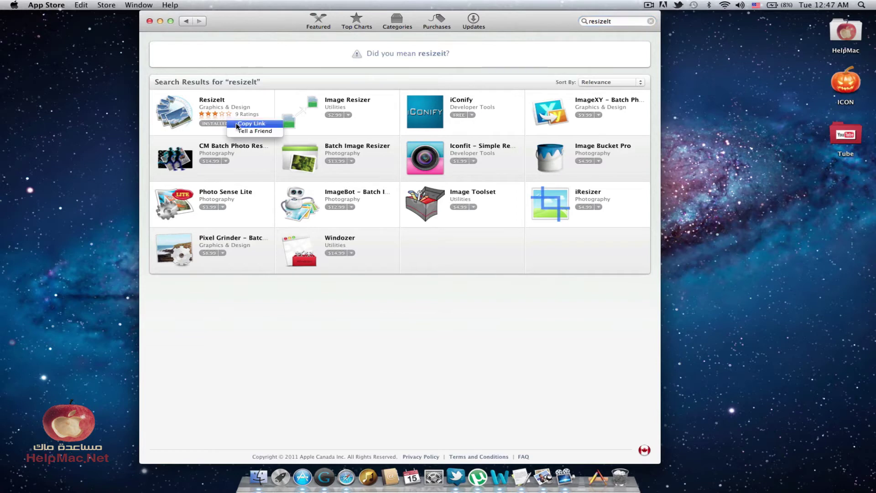
left_click(206, 128)
left_click(213, 102)
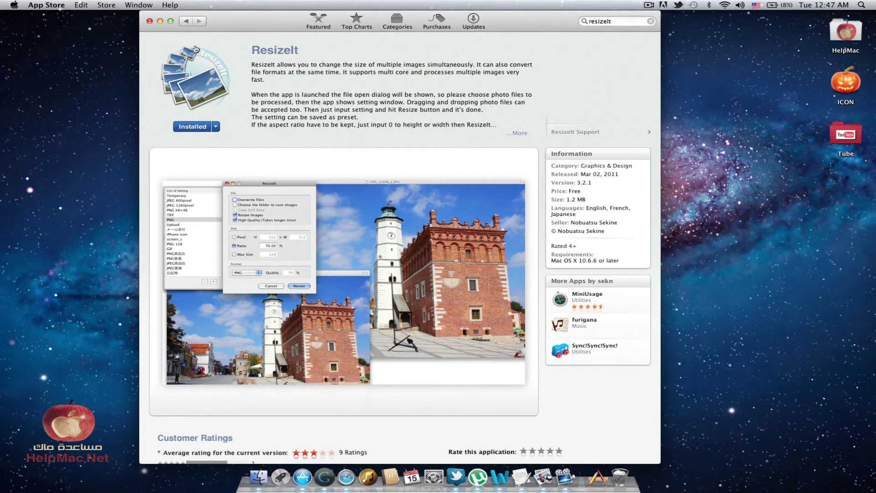
left_click(149, 21)
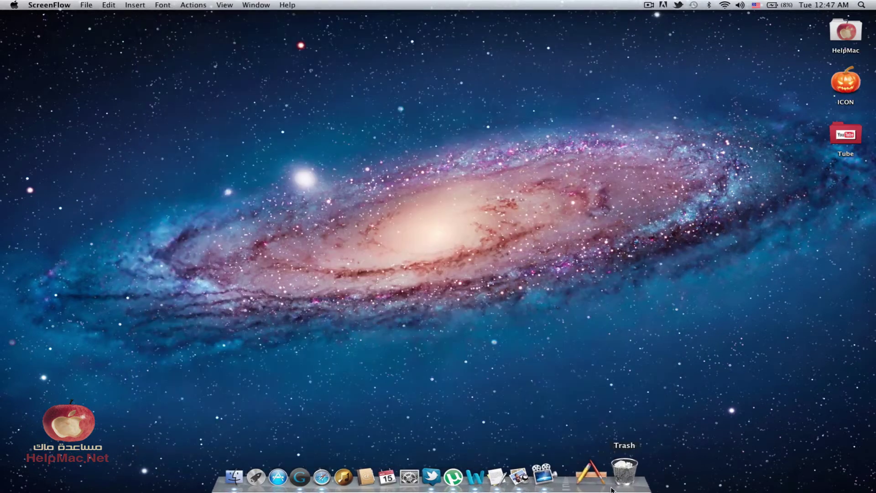
- Launch ResizeIt from the Applications folder
left_click(598, 477)
scroll(546, 305, "down", 4)
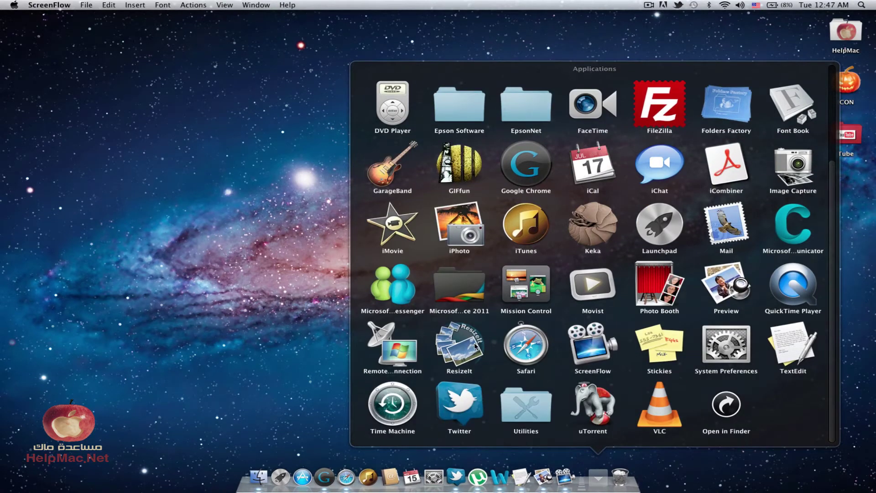
left_click(475, 346)
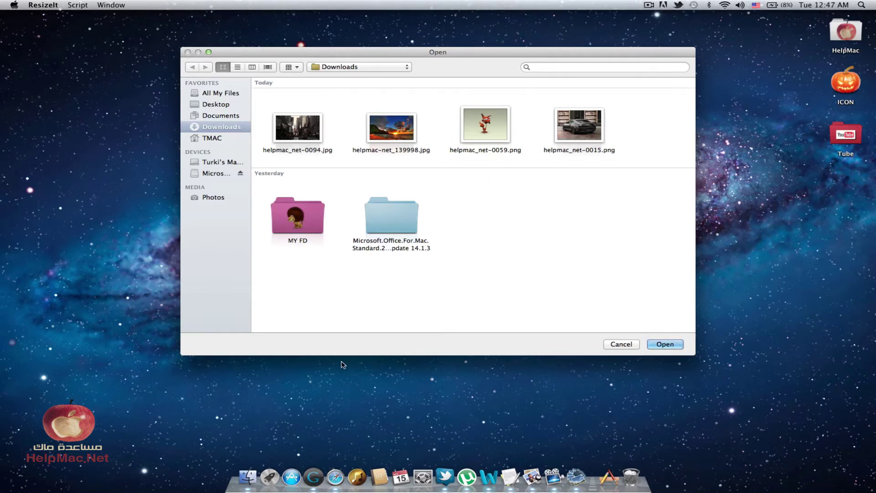
- Preview the original images helpmac_net-0015.png and helpmac_net-0094.jpg from Finder, closing each one and the Finder window
left_click(248, 476)
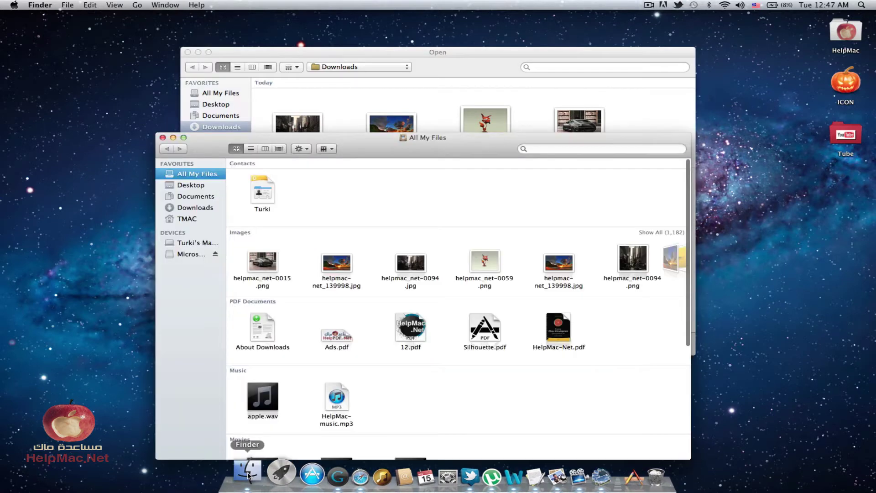
double_click(264, 264)
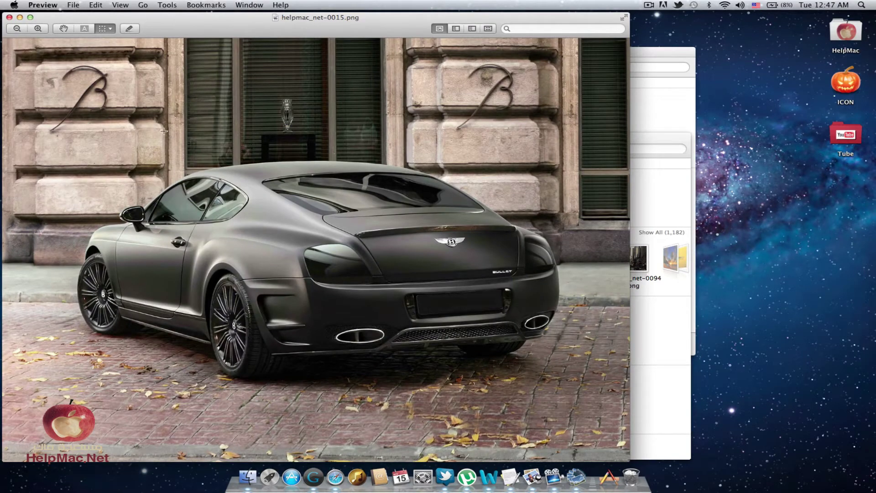
left_click(10, 17)
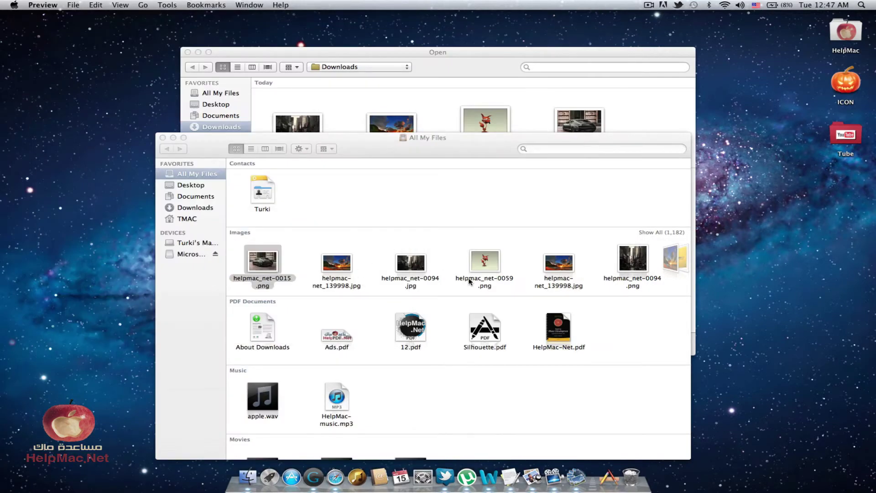
double_click(418, 266)
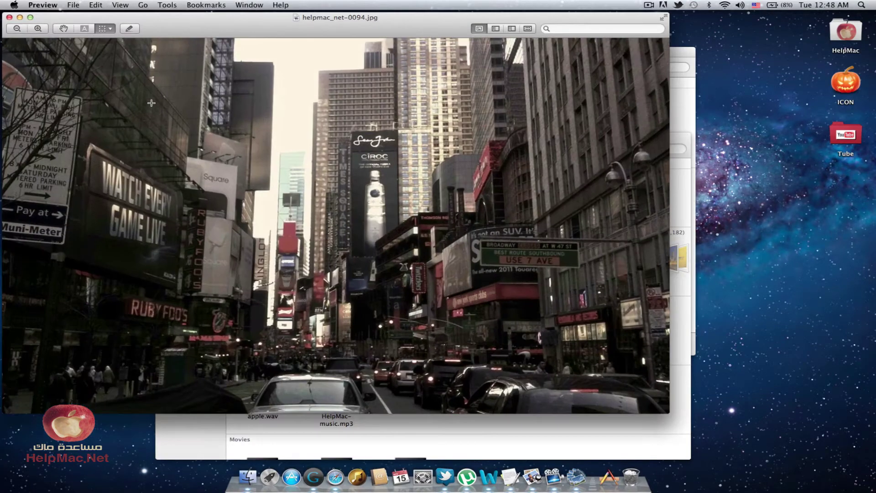
left_click(9, 18)
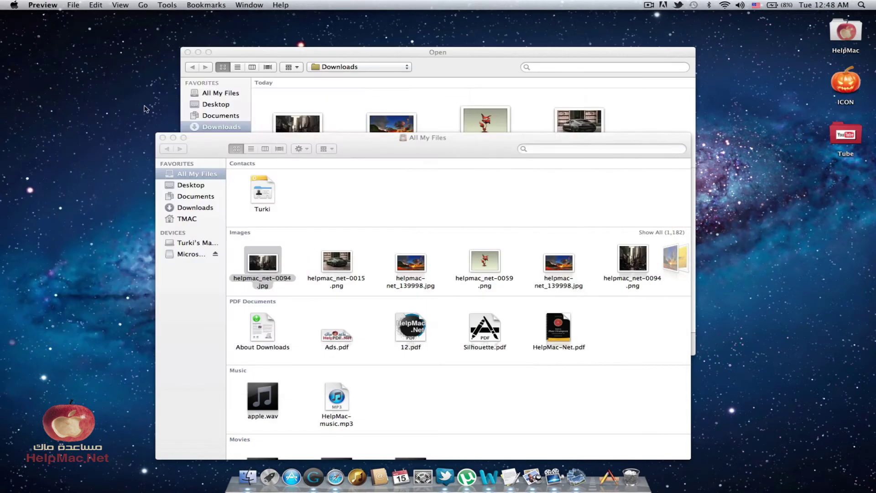
left_click(164, 139)
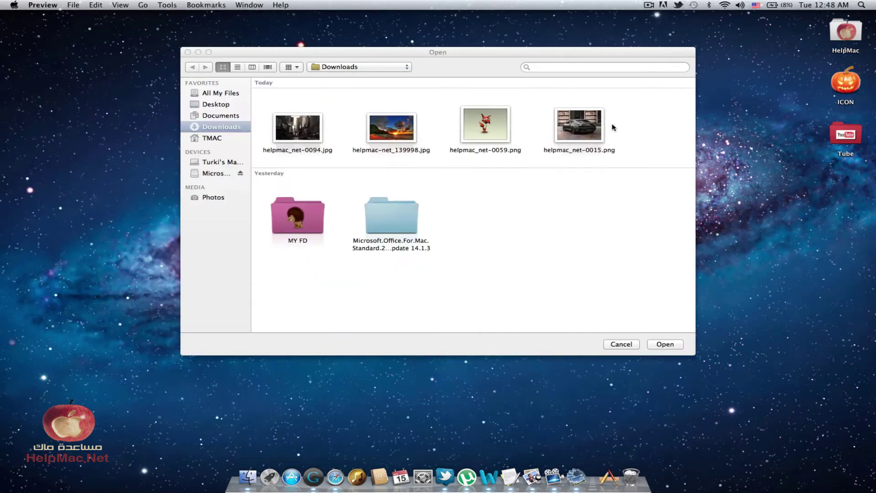
- Load all four helpmac images from Downloads into ResizeIt and move its settings window toward the middle of the desktop
left_click_drag(628, 122, 293, 124)
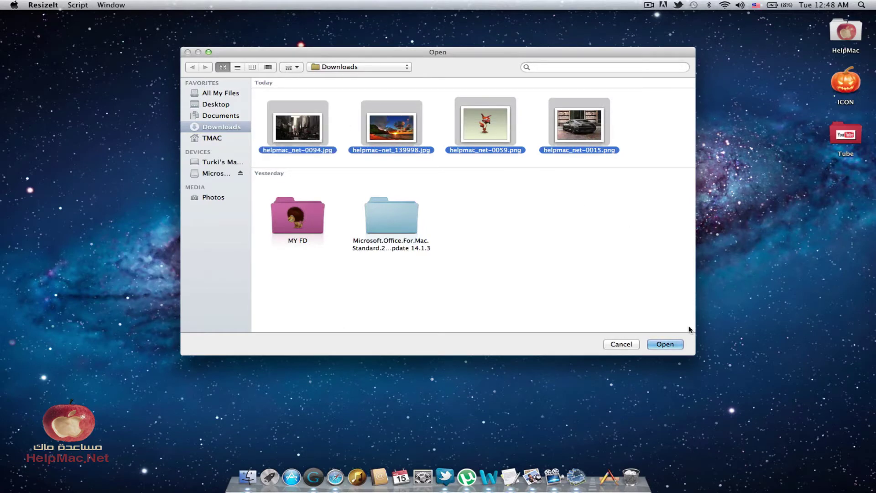
left_click(677, 346)
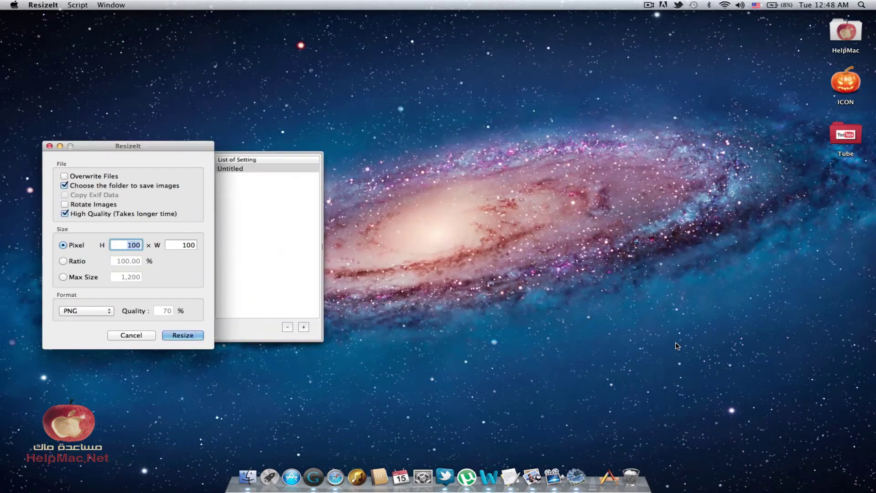
left_click_drag(183, 152, 420, 77)
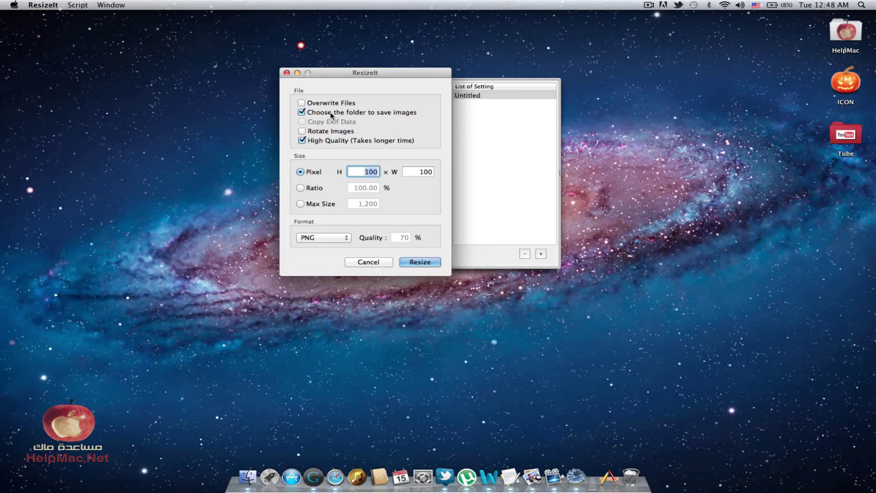
- Set the output size to 500 pixels high by 500 pixels wide, keeping the option to choose a save folder enabled
left_click(302, 113)
left_click(366, 172)
double_click(374, 171)
type("500")
left_click(428, 171)
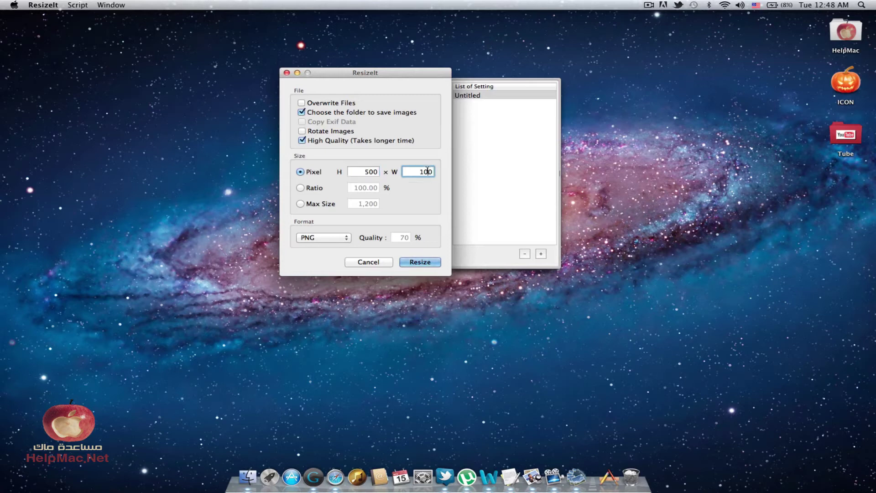
double_click(427, 171)
type("500")
left_click(343, 239)
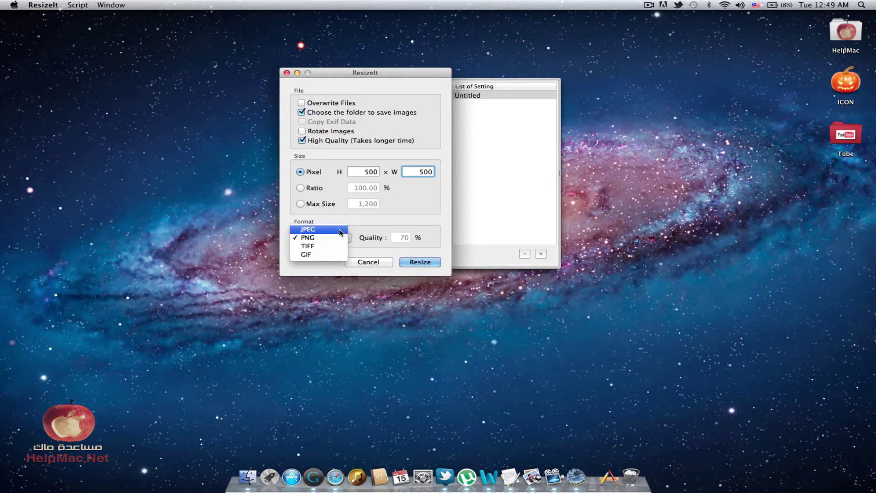
left_click(340, 233)
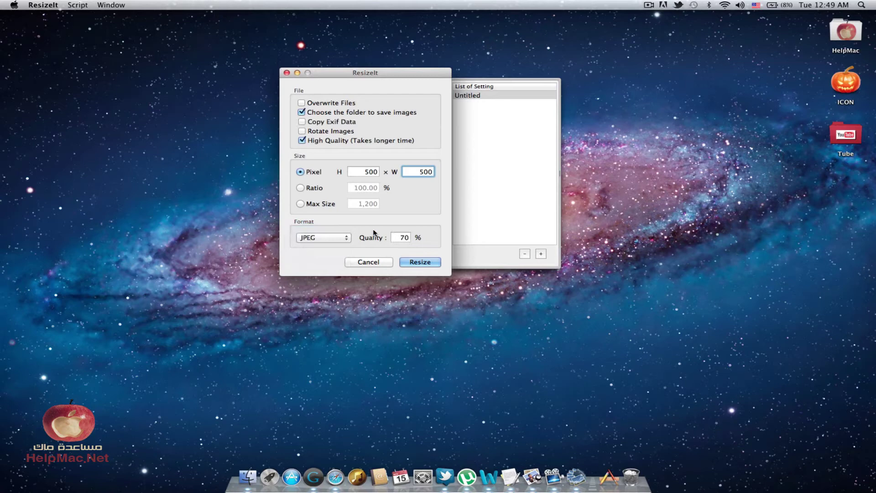
double_click(401, 238)
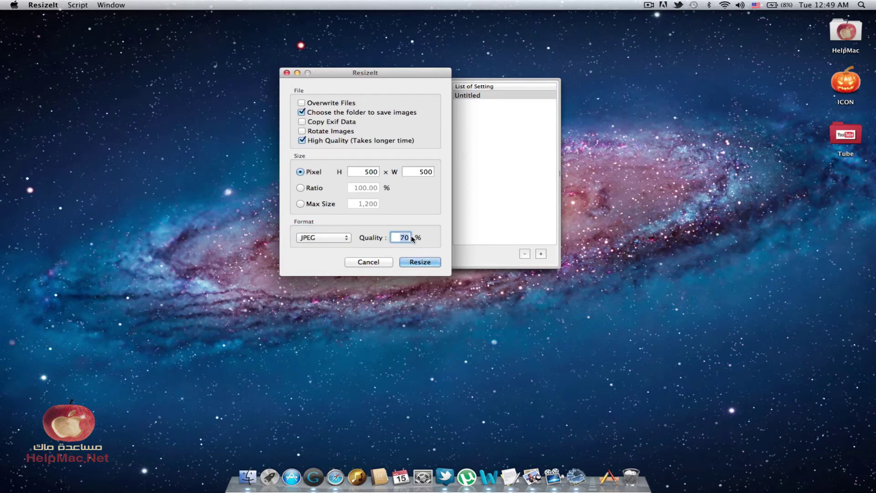
left_click(348, 237)
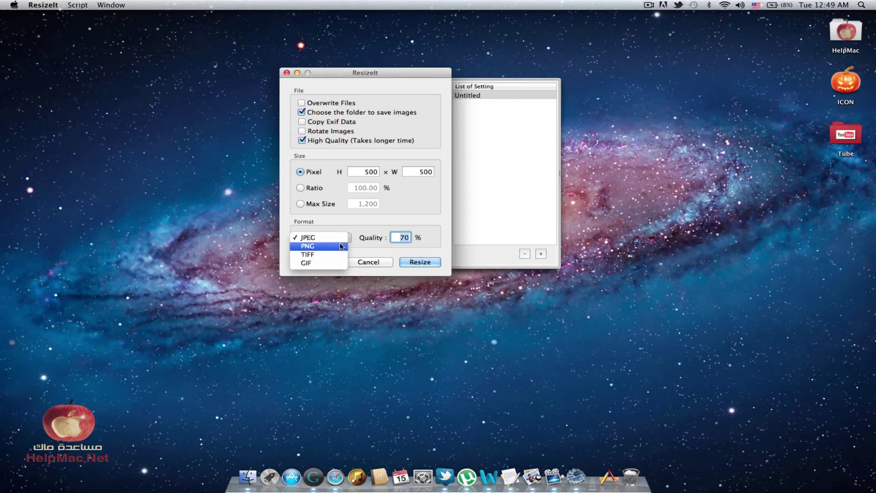
left_click(340, 246)
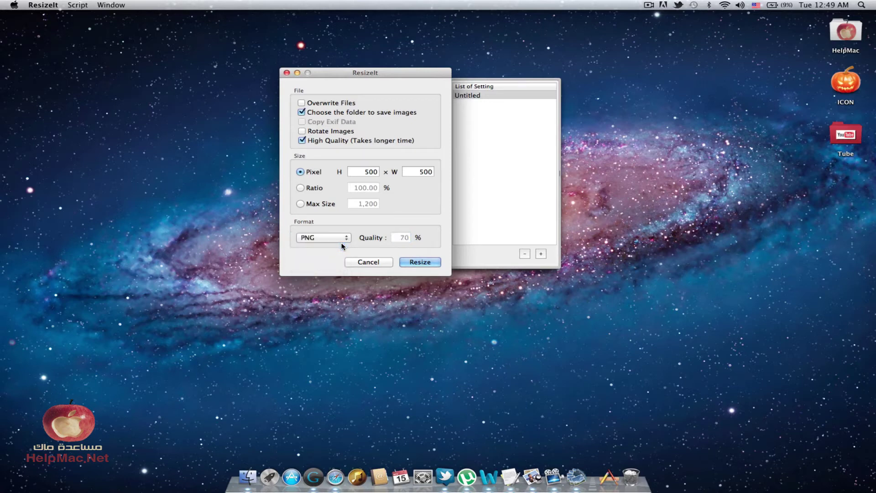
- Create a new folder on the desktop and name it MAC
right_click(680, 121)
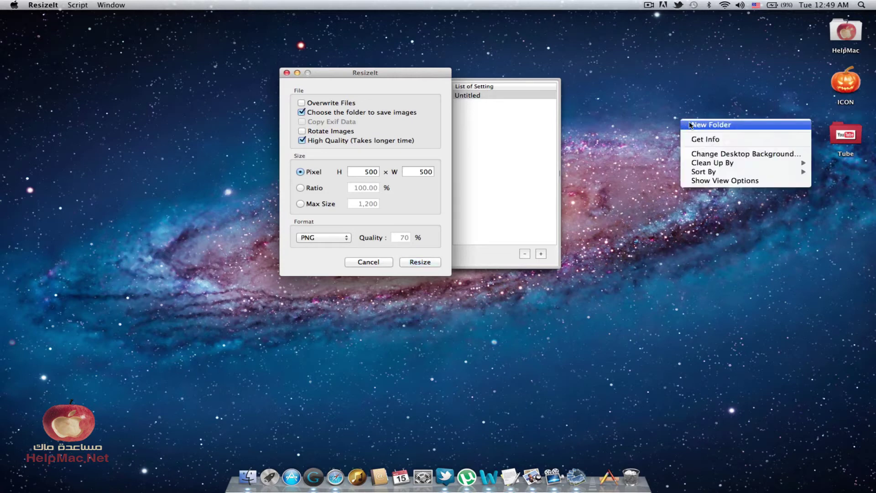
left_click(690, 125)
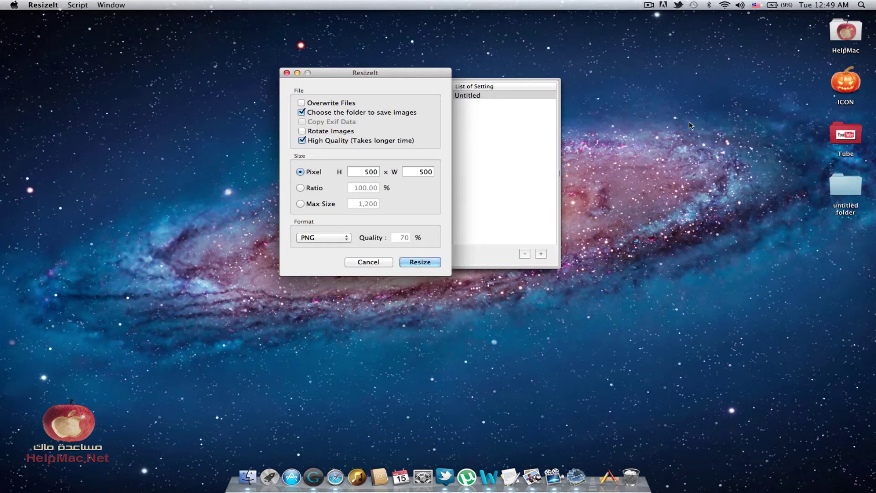
left_click(848, 206)
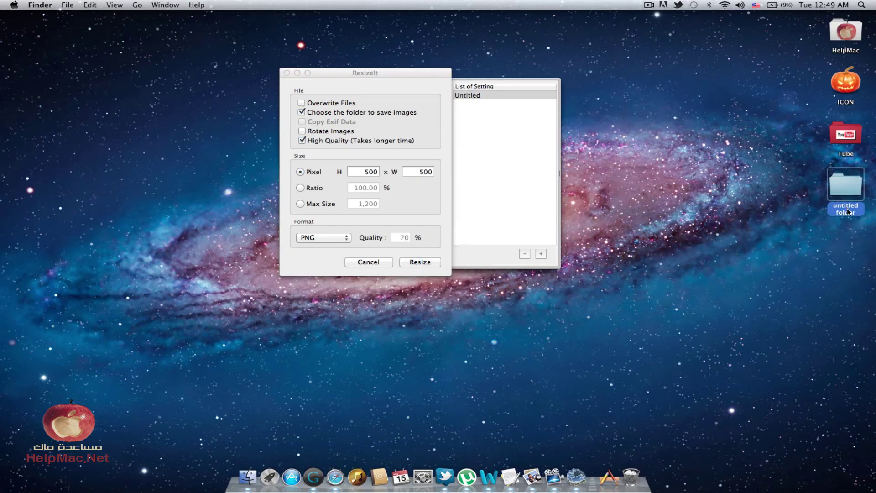
left_click(847, 210)
type("M")
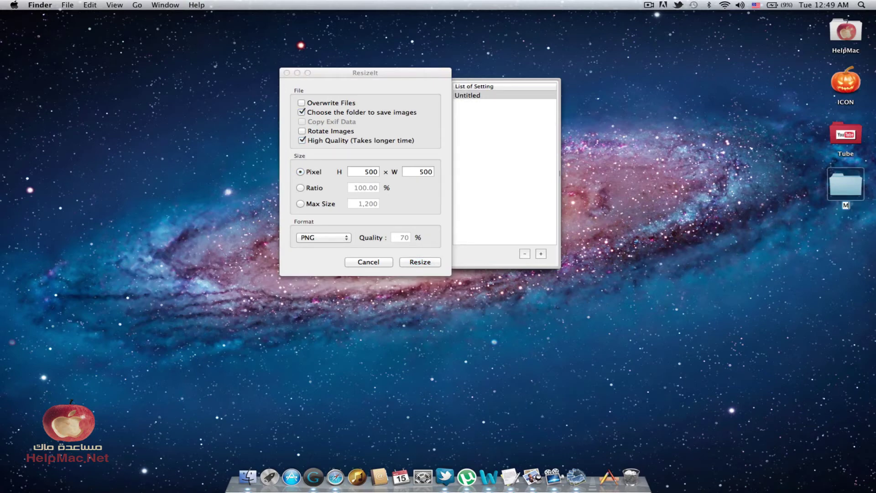
type("AC")
left_click(732, 223)
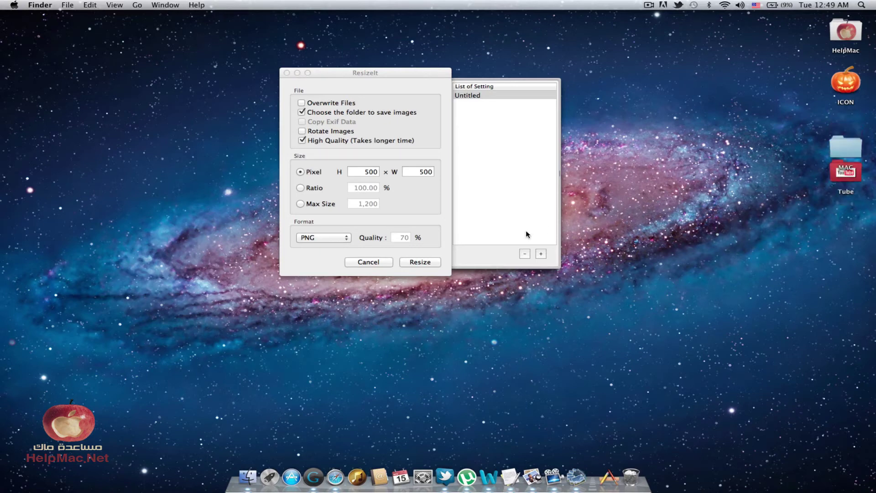
- Resize the loaded images and save them into the MAC folder on the Desktop
left_click(429, 264)
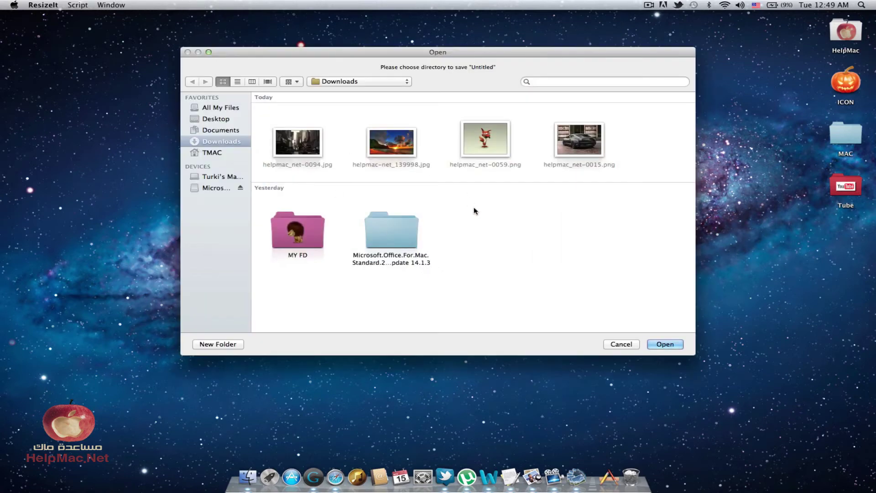
left_click(226, 119)
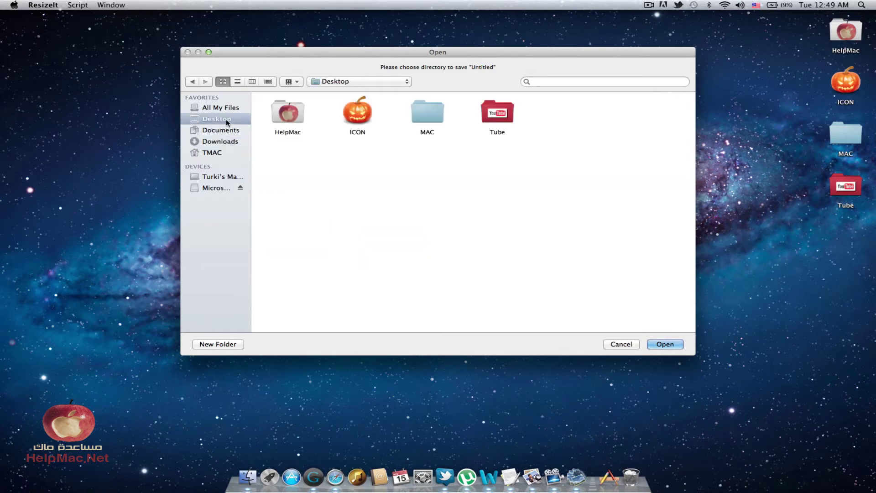
double_click(431, 108)
left_click(665, 345)
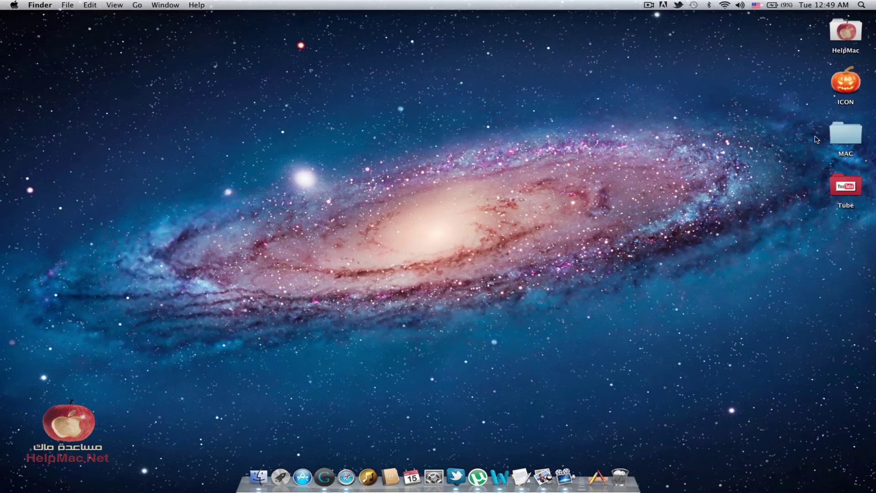
- Open the MAC folder on the desktop and view the resized helpmac_net-0015.png in Preview
left_click(837, 137)
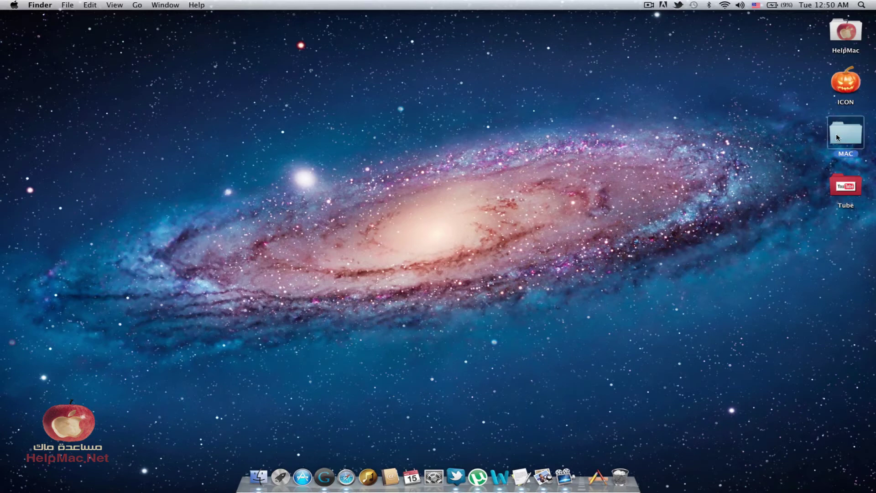
double_click(837, 136)
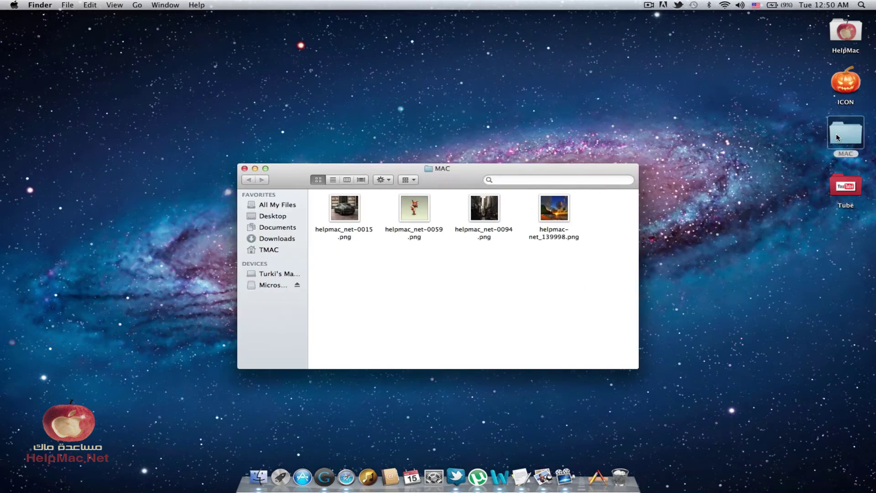
double_click(350, 206)
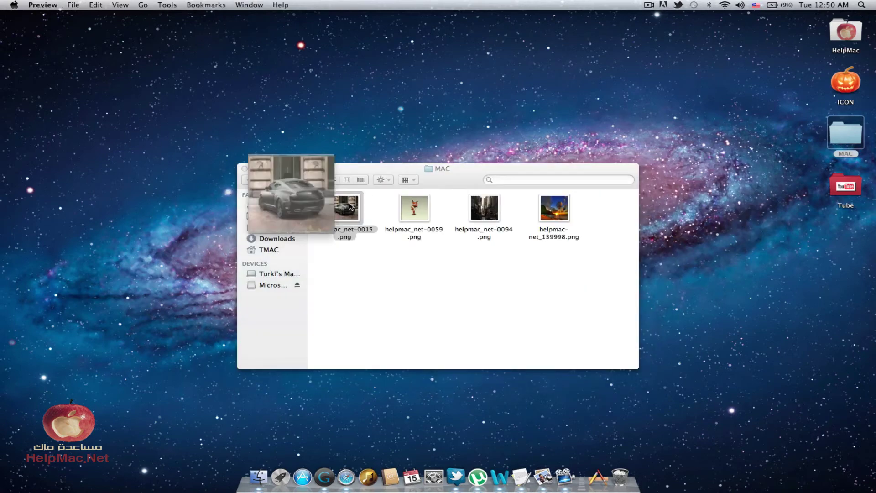
left_click_drag(164, 28, 246, 46)
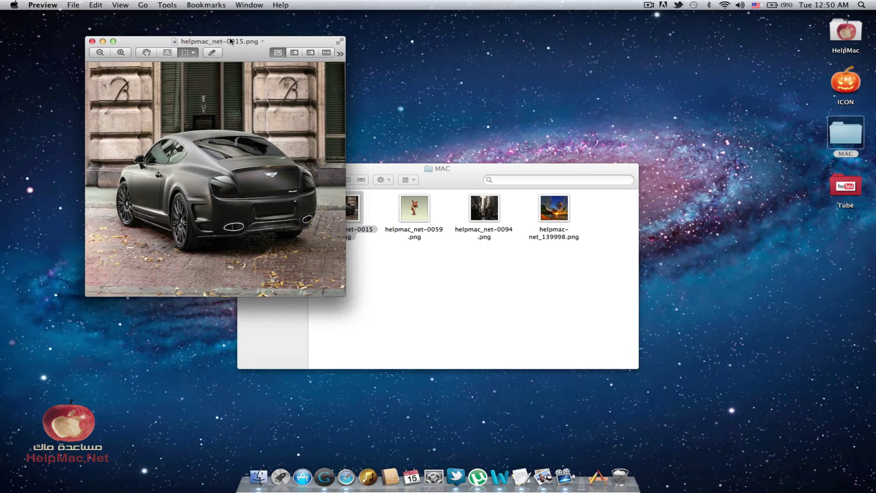
- Check the pixel dimensions of helpmac_net-0015.png in Preview without changing them, and close the image
left_click(167, 5)
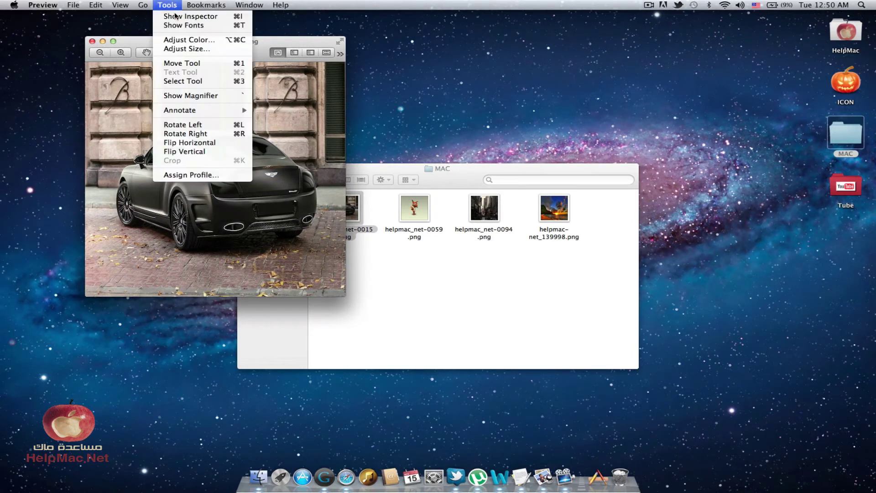
left_click(208, 52)
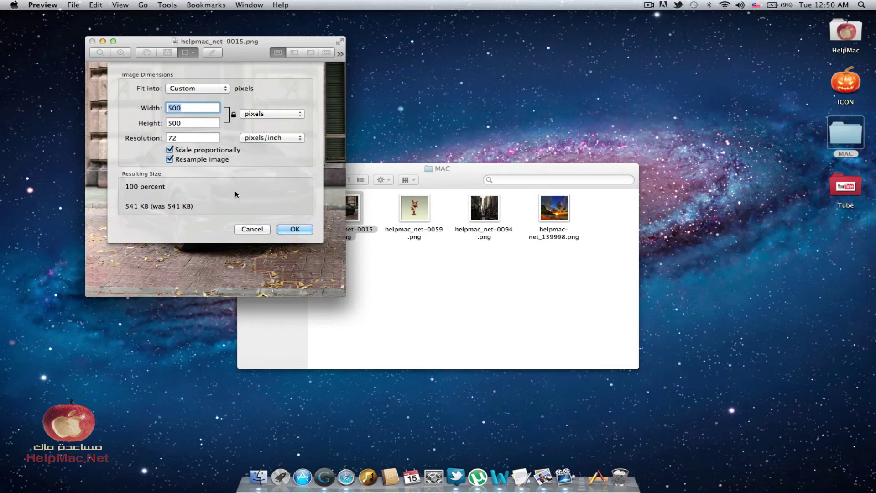
left_click(252, 229)
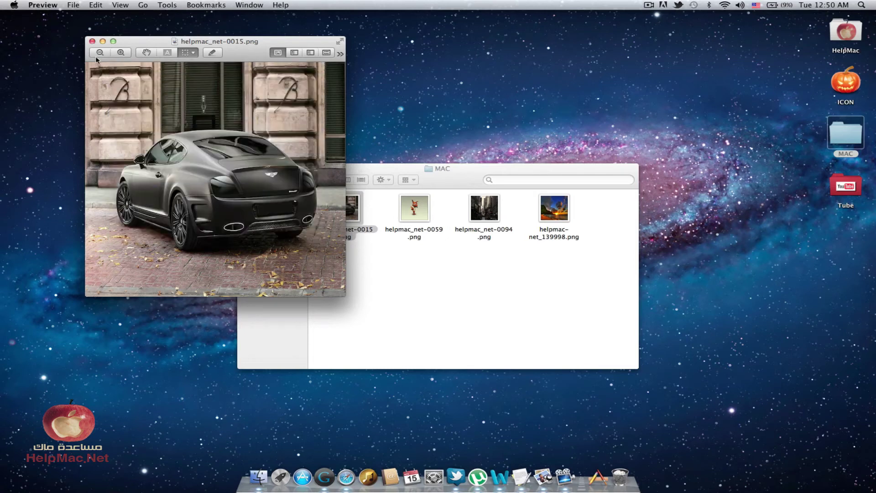
left_click(92, 42)
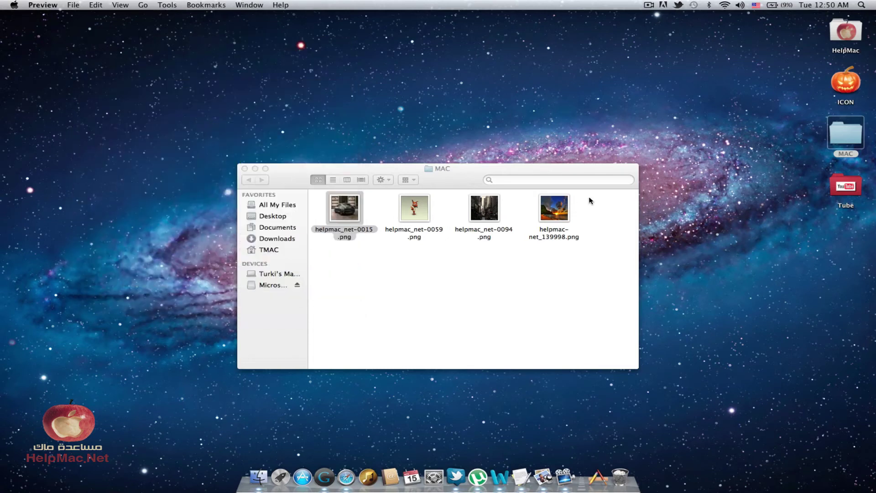
- Inspect the file information of helpmac_net-0015.png in the MAC folder, examining its size on disk, and close the info window
left_click_drag(595, 169, 704, 41)
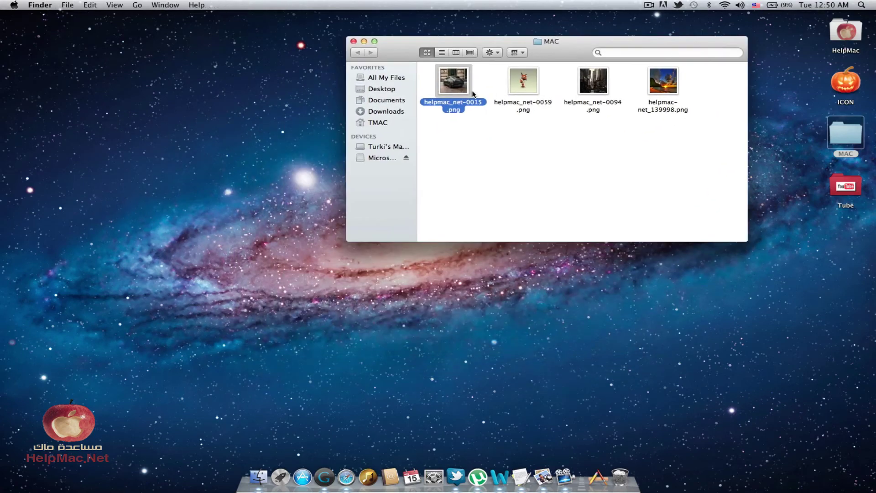
right_click(457, 85)
left_click(489, 128)
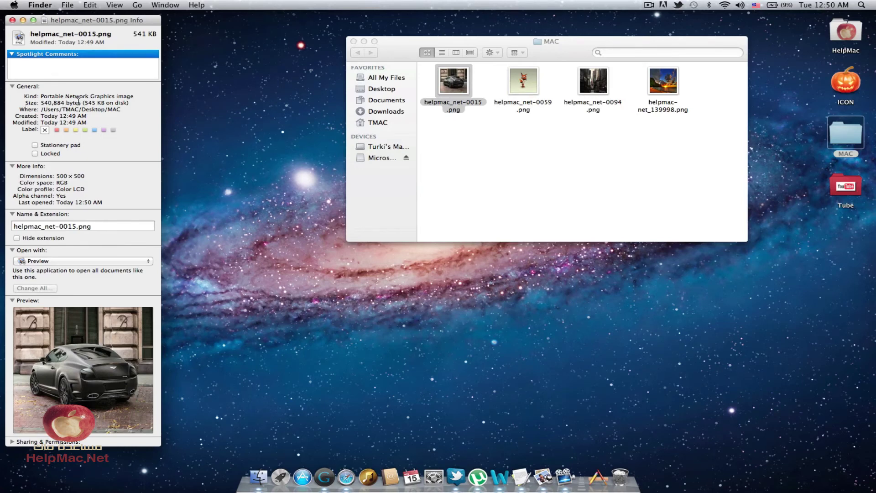
left_click_drag(80, 102, 38, 102)
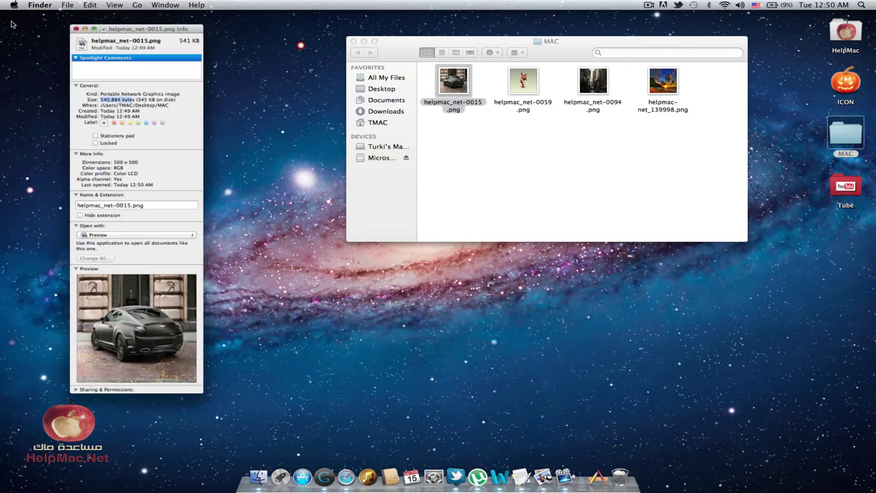
left_click(13, 21)
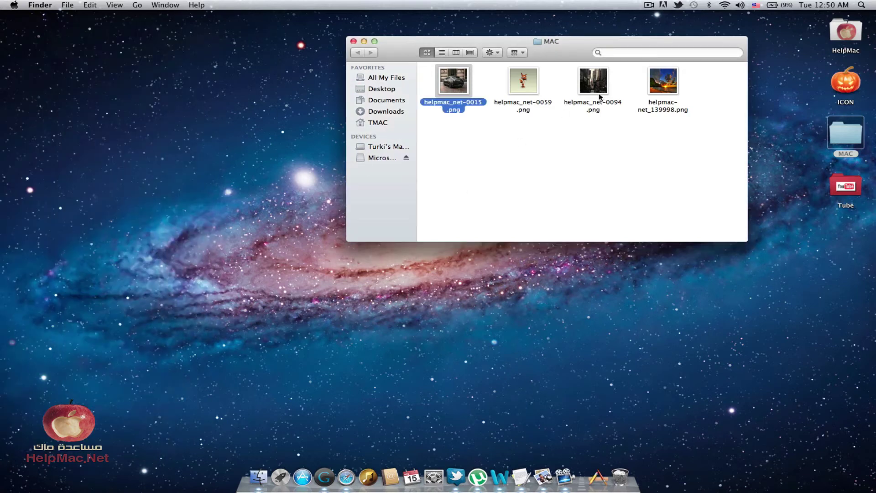
- Move all four PNG images in the MAC folder to the Trash
left_click_drag(691, 75, 448, 100)
key("super+BackSpace")
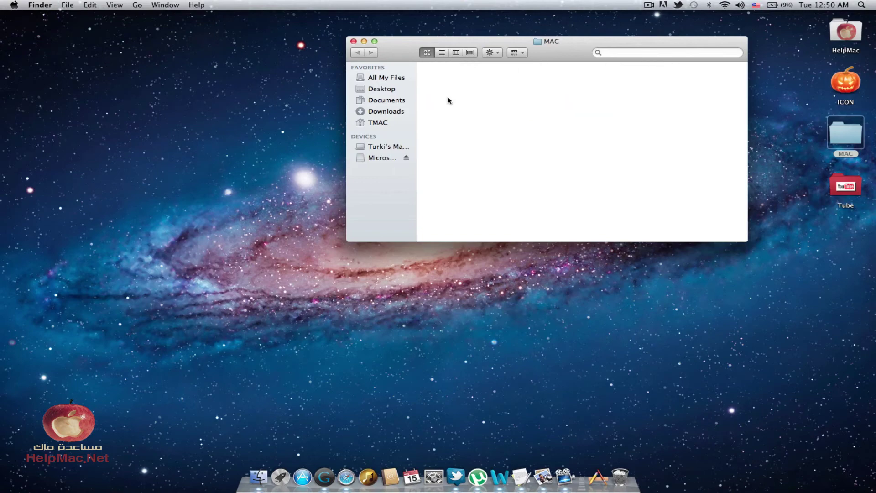
- Launch ResizeIt and load the four helpmac images from the Downloads folder
left_click(597, 477)
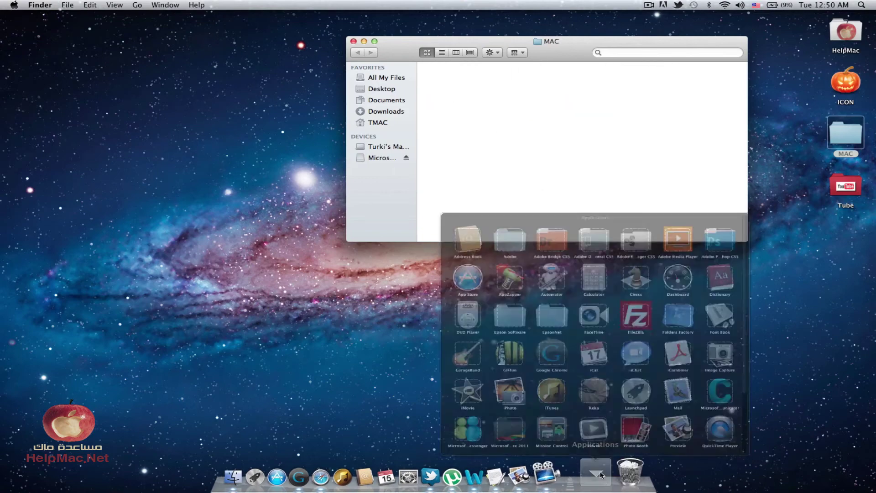
scroll(591, 316, "down", 3)
left_click(460, 344)
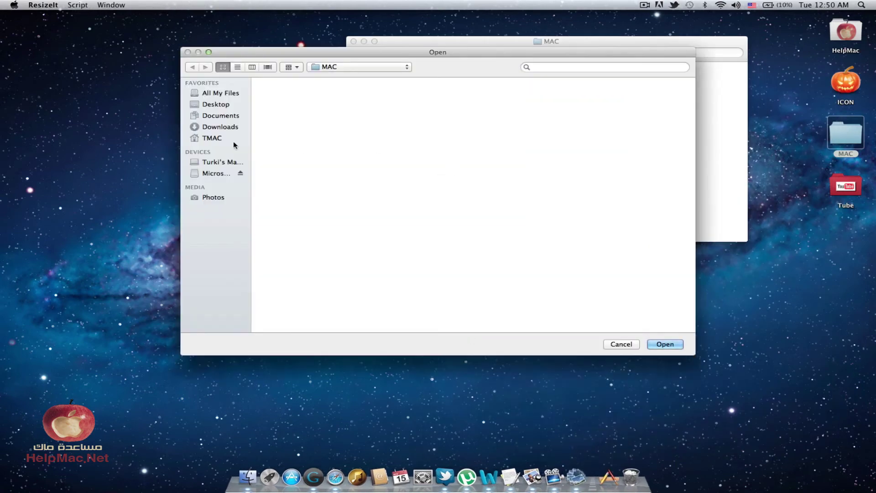
left_click(222, 127)
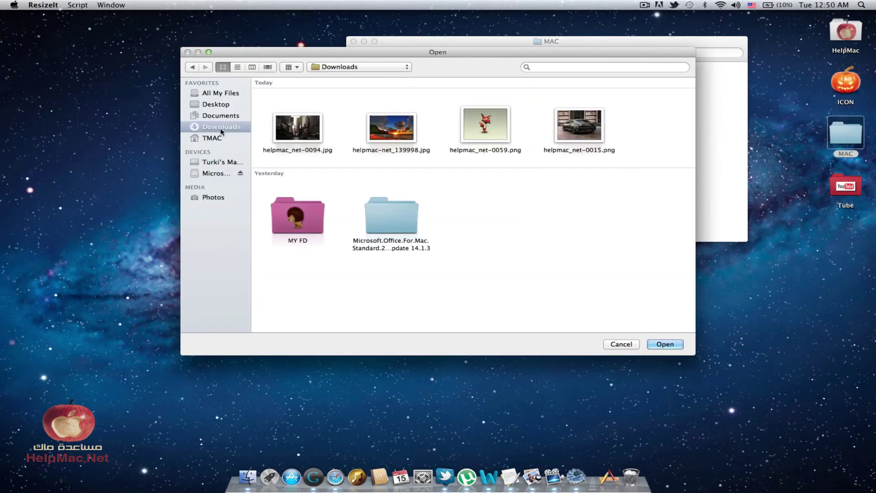
left_click_drag(615, 143, 315, 128)
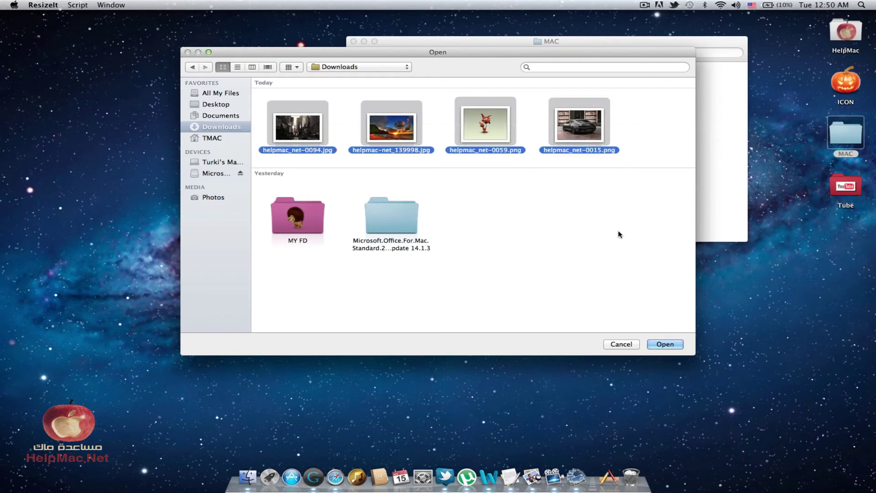
left_click(665, 345)
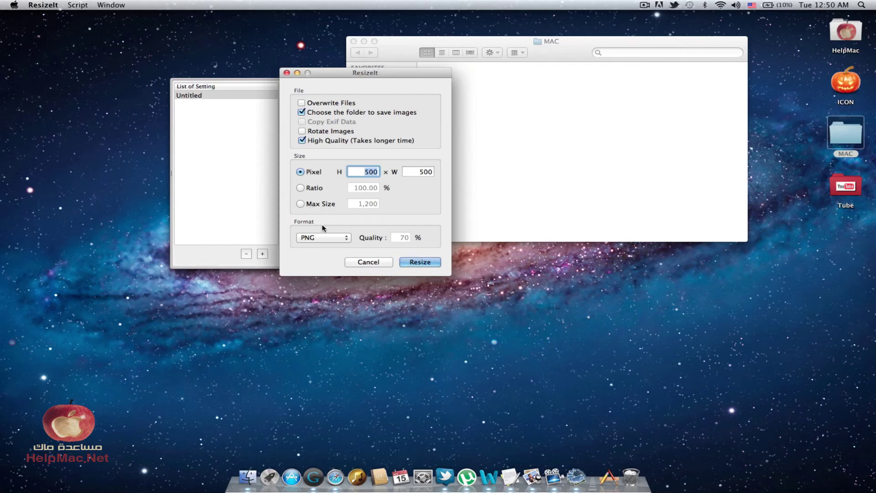
- Set the output format to JPEG with a quality of 60%
left_click(327, 238)
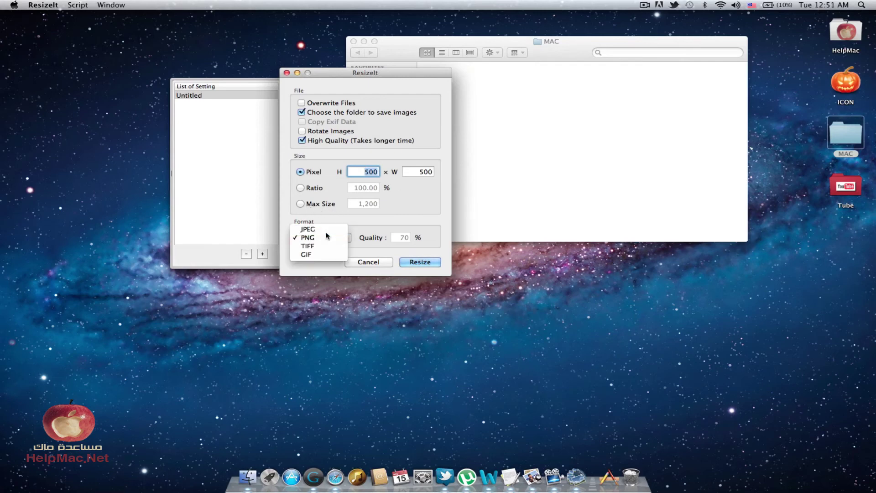
left_click(326, 230)
left_click(406, 237)
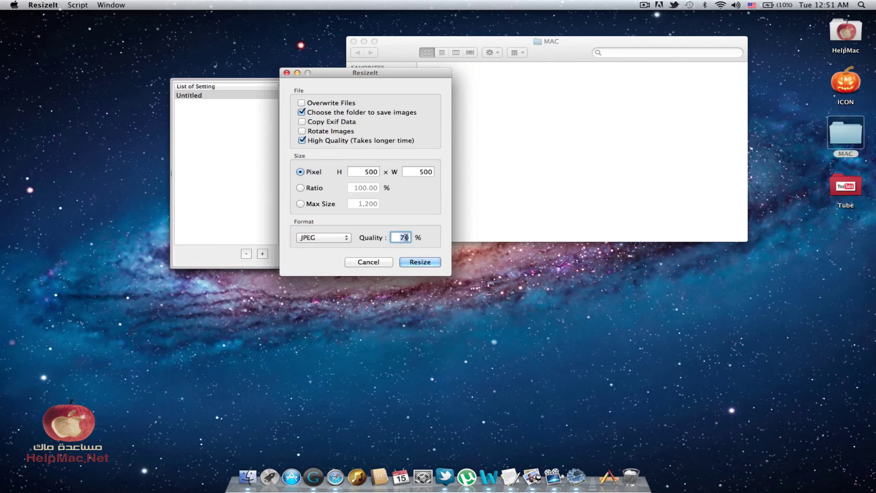
type("60")
- Resize the loaded images as JPEG files and save them into the MAC folder on the Desktop
left_click(420, 263)
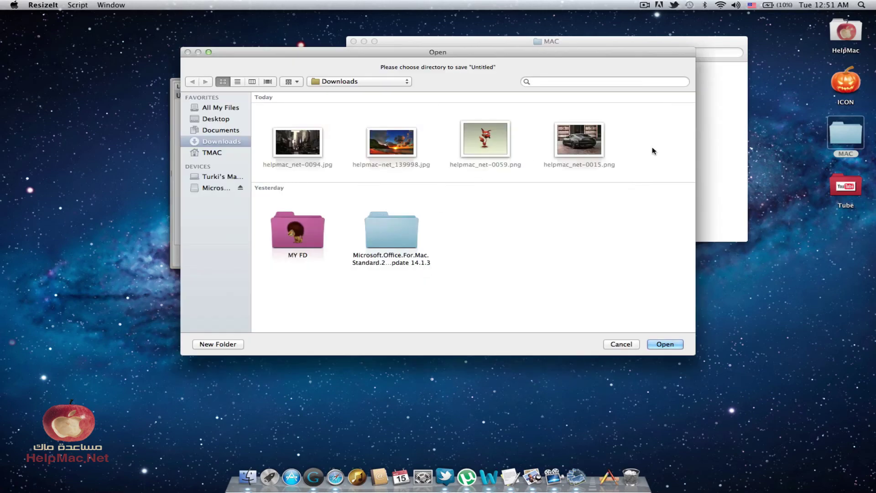
left_click(221, 120)
double_click(426, 118)
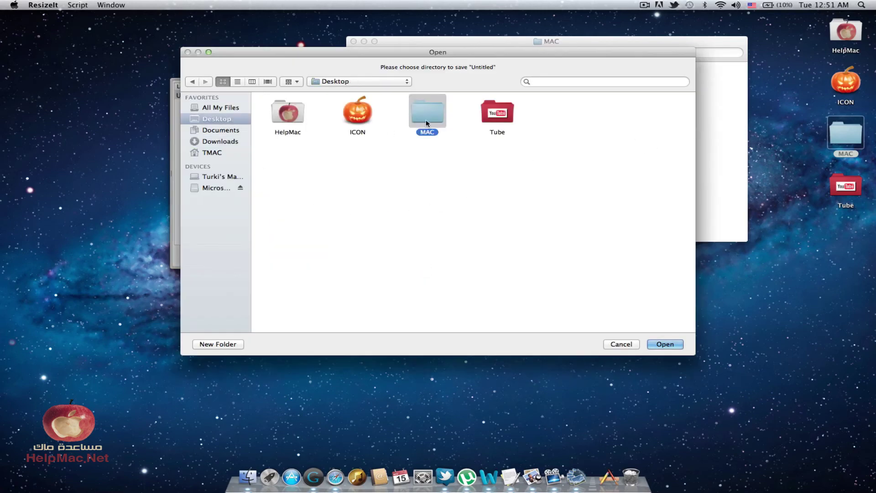
left_click(671, 345)
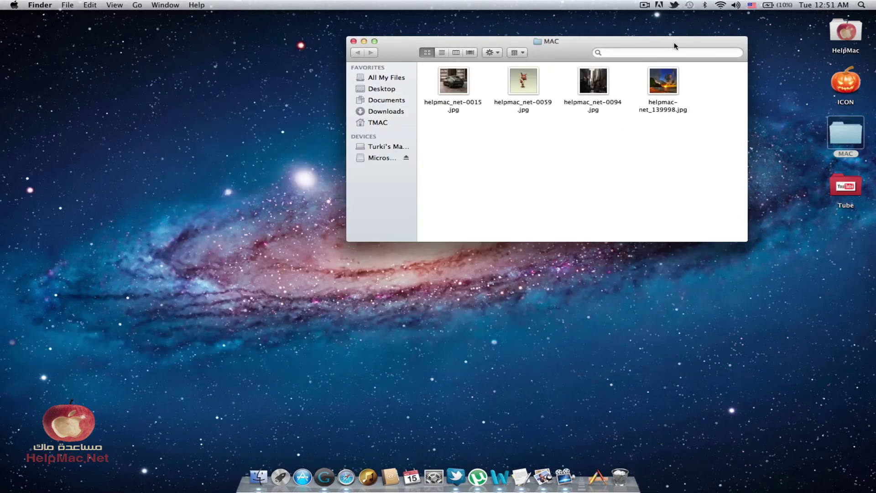
- Inspect the file information of helpmac_net-0015.jpg in the MAC folder, examining its file size and dimensions, and close the info window
left_click_drag(675, 43, 654, 80)
left_click(438, 116)
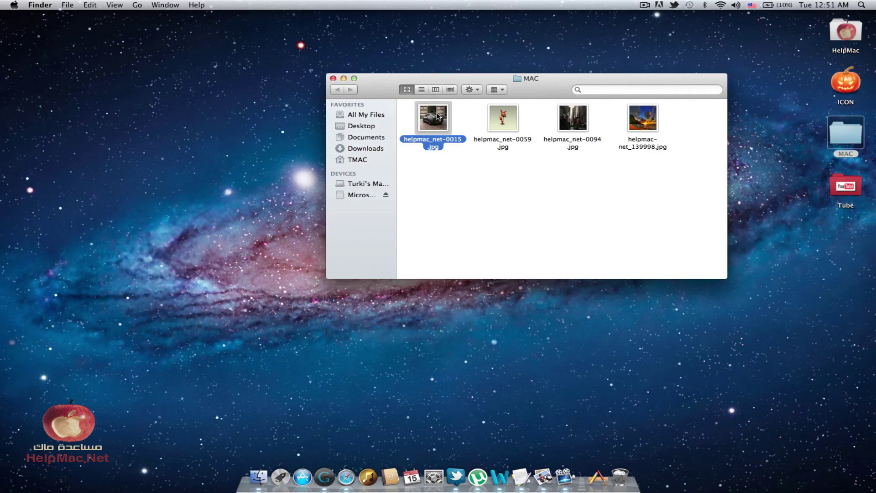
right_click(438, 116)
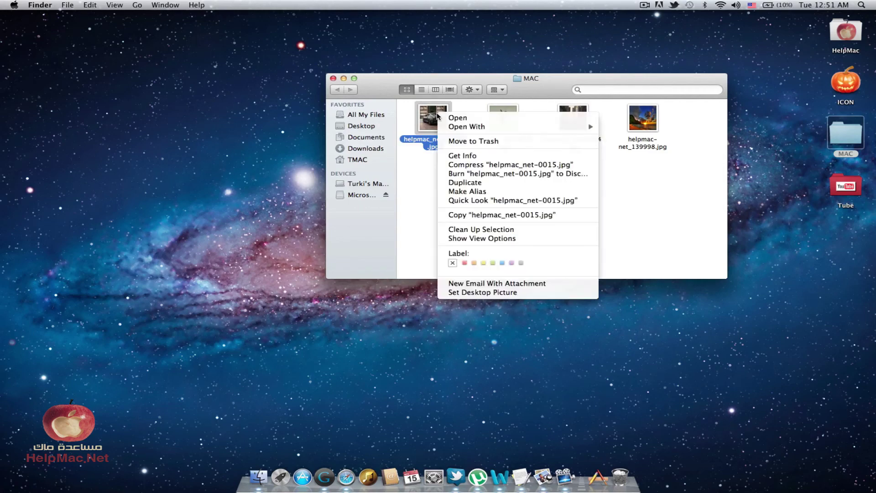
left_click(473, 156)
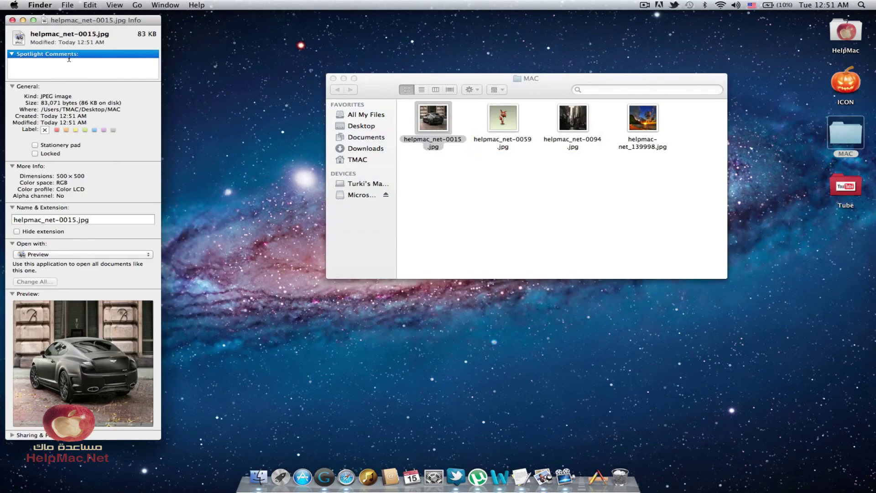
left_click_drag(69, 21, 186, 52)
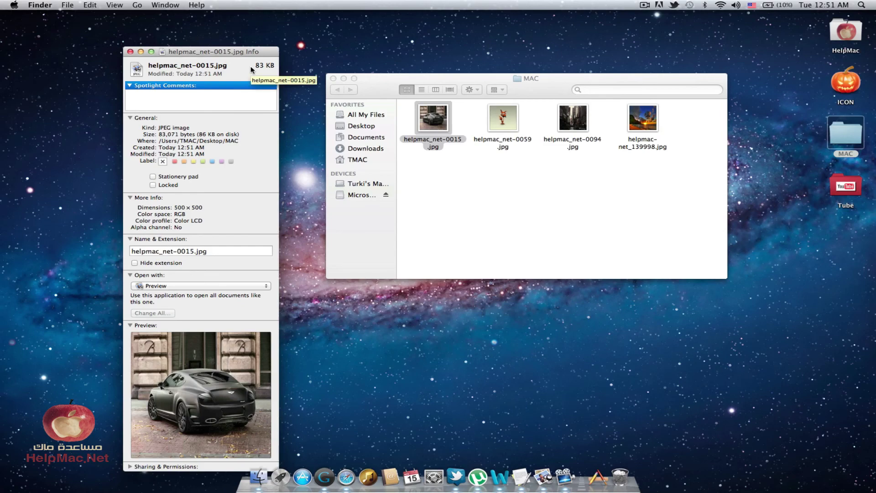
left_click(130, 52)
left_click(456, 203)
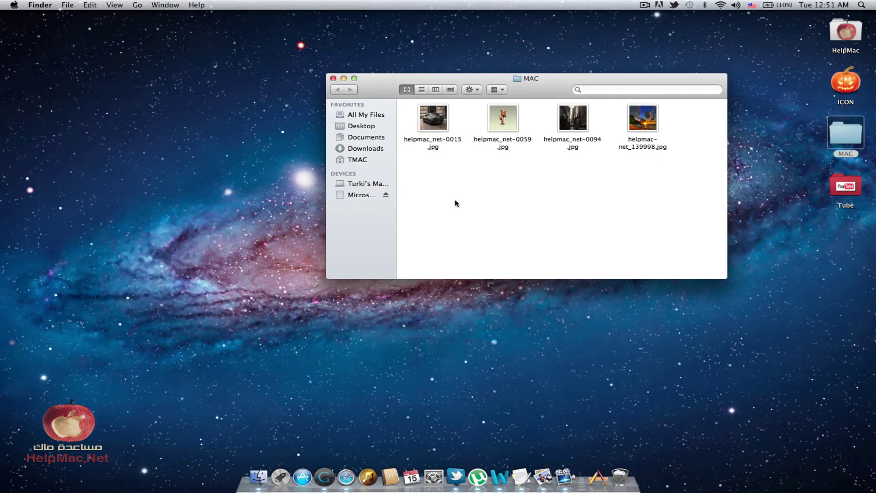
- View helpmac_net-0015.jpg in an enlarged Preview window alongside helpmac-net_139998.jpg, and close both images
left_click(437, 127)
double_click(437, 127)
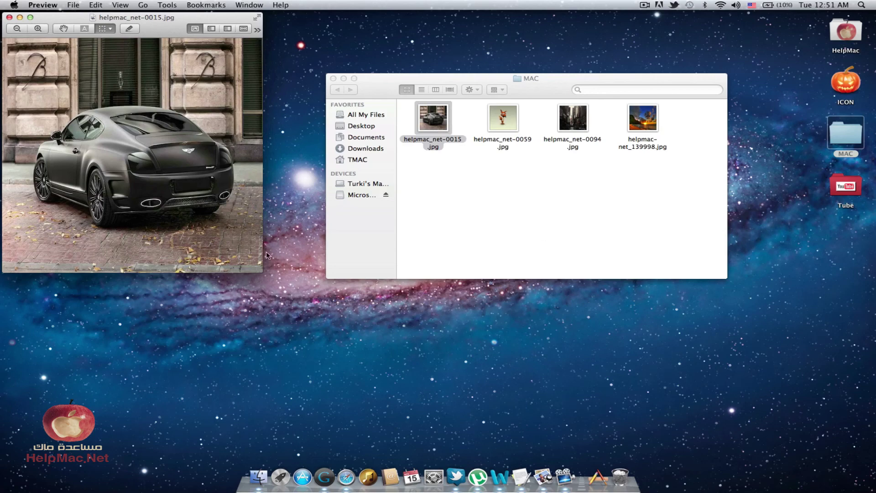
left_click_drag(264, 273, 306, 349)
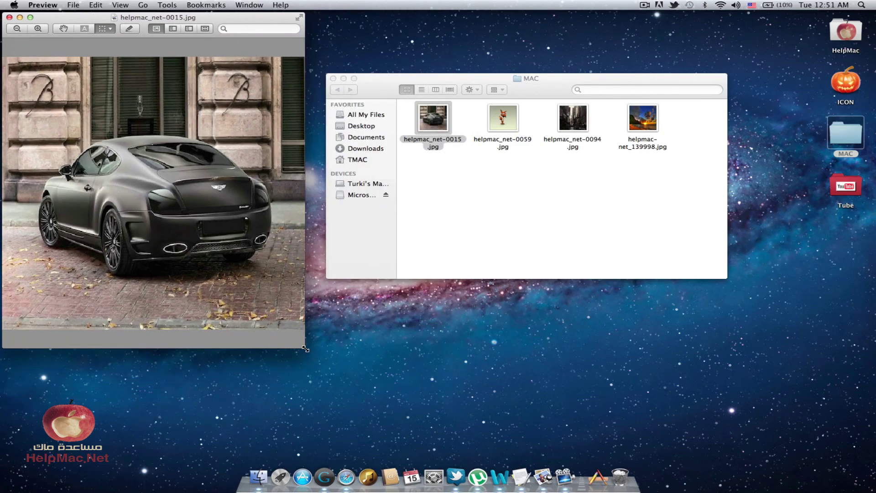
double_click(639, 123)
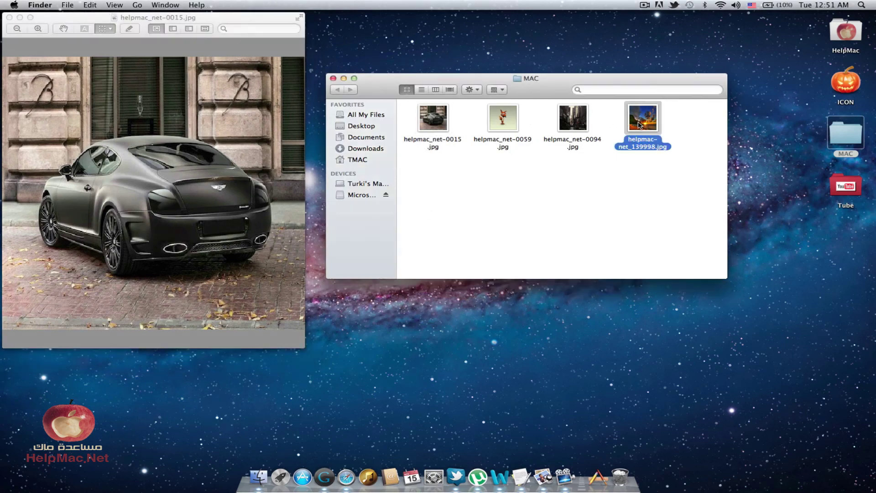
left_click_drag(149, 29, 467, 62)
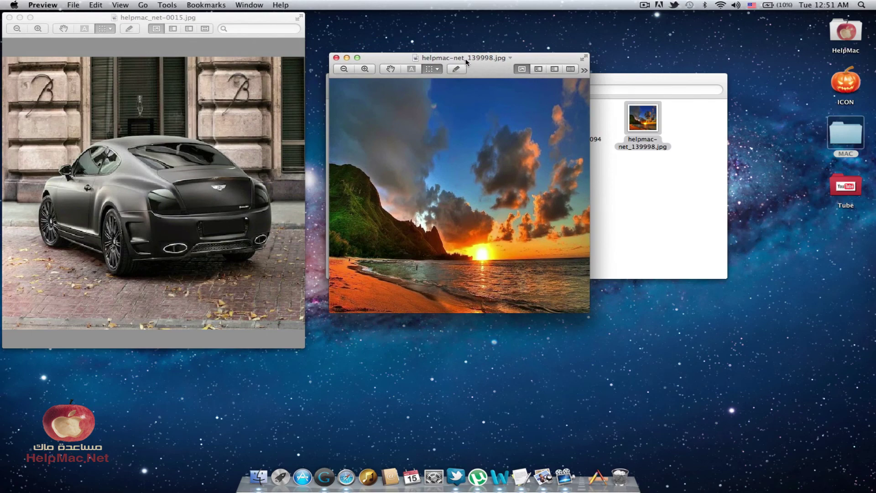
left_click(337, 58)
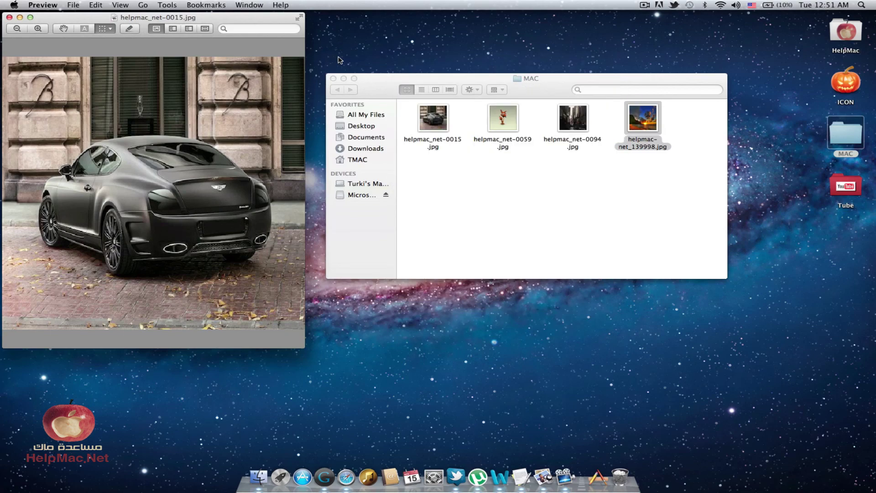
left_click(9, 17)
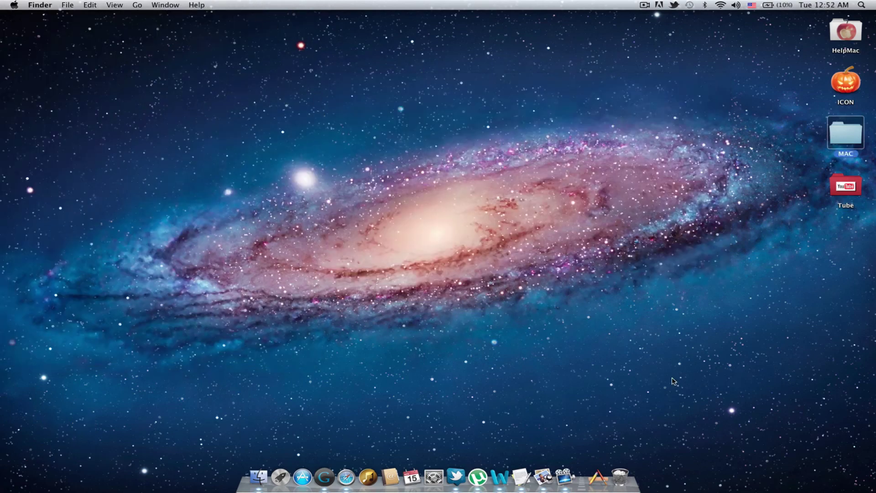